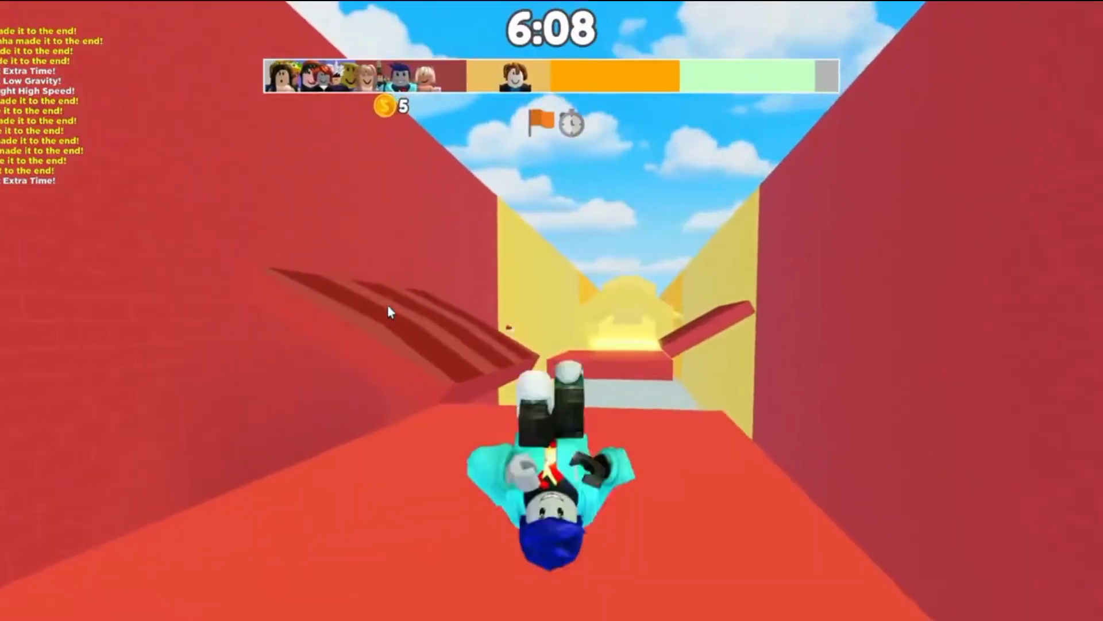
{"action": "key", "text": "w"}
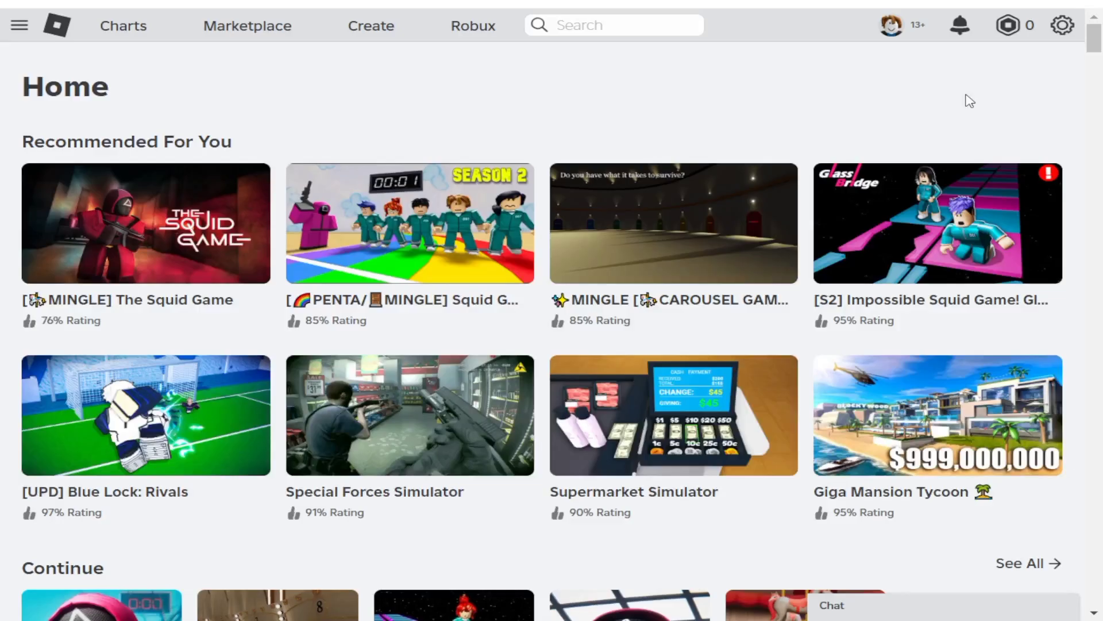
Open account Settings and review the Account Info page with the birthday
{"action": "left_click", "coordinate": [1062, 25]}
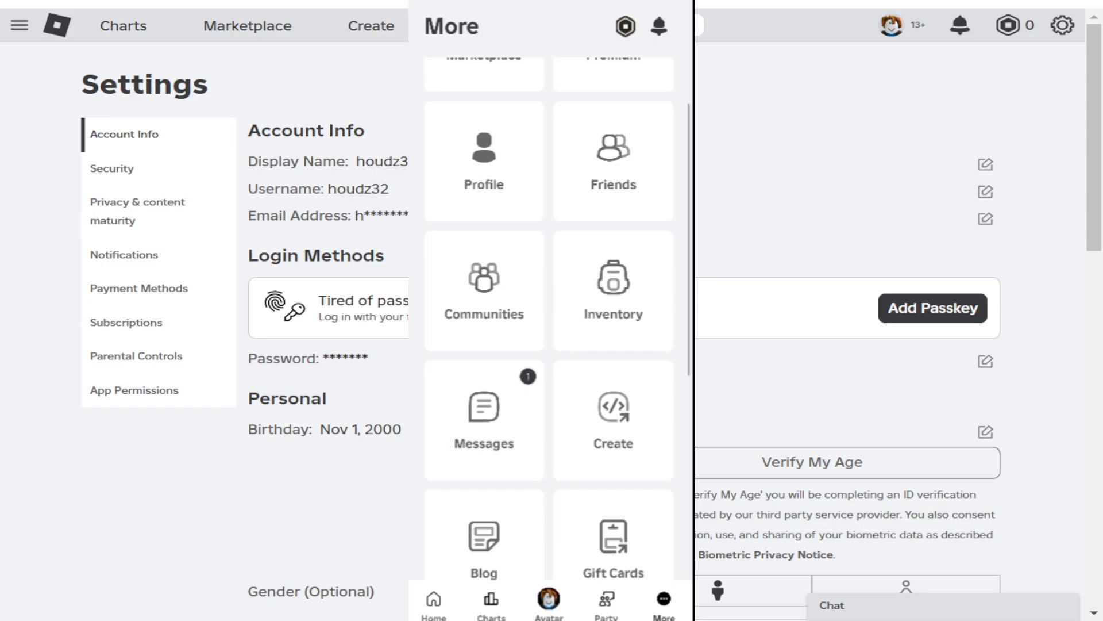
{"action": "scroll", "coordinate": [702, 271], "scroll_direction": "down", "scroll_amount": 2}
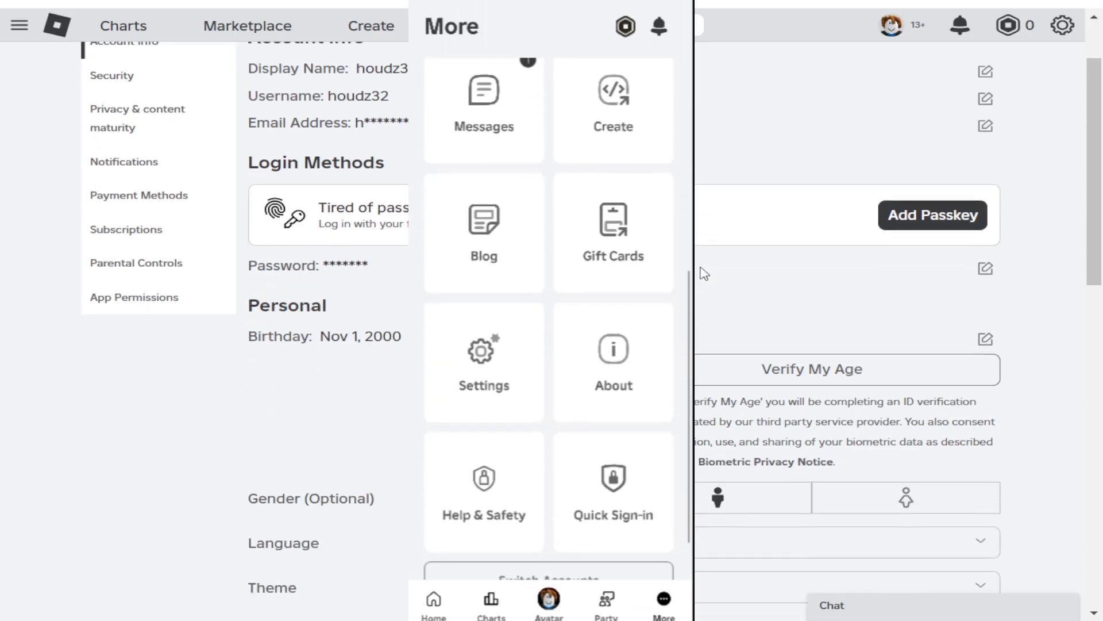
{"action": "scroll", "coordinate": [750, 365], "scroll_direction": "up", "scroll_amount": 2}
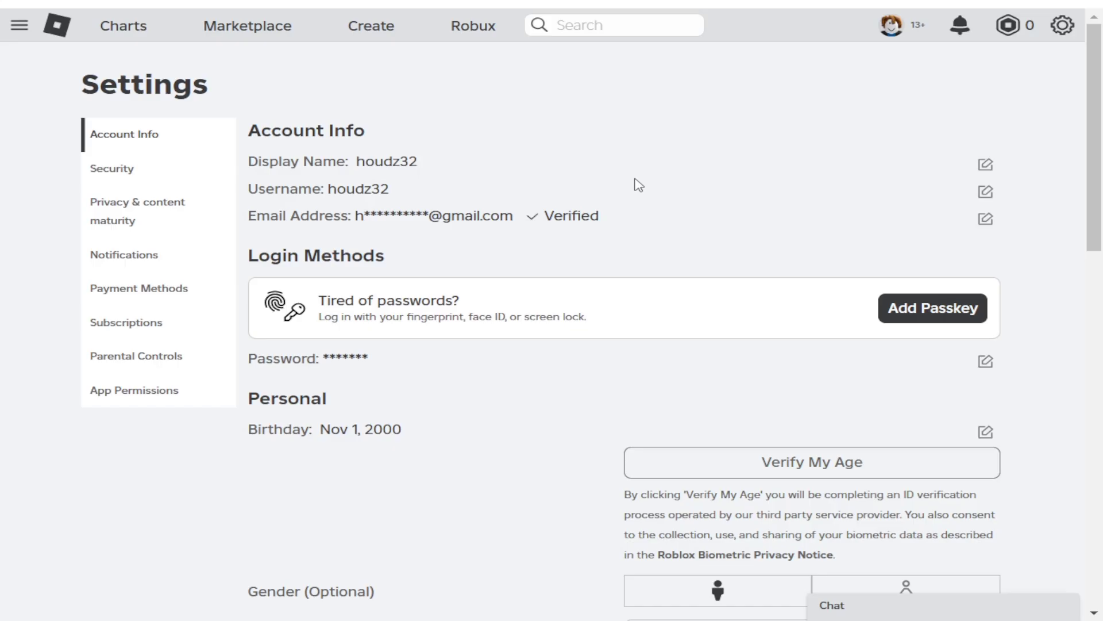
Start age verification with Verify My Age under Personal
{"action": "left_click", "coordinate": [825, 463]}
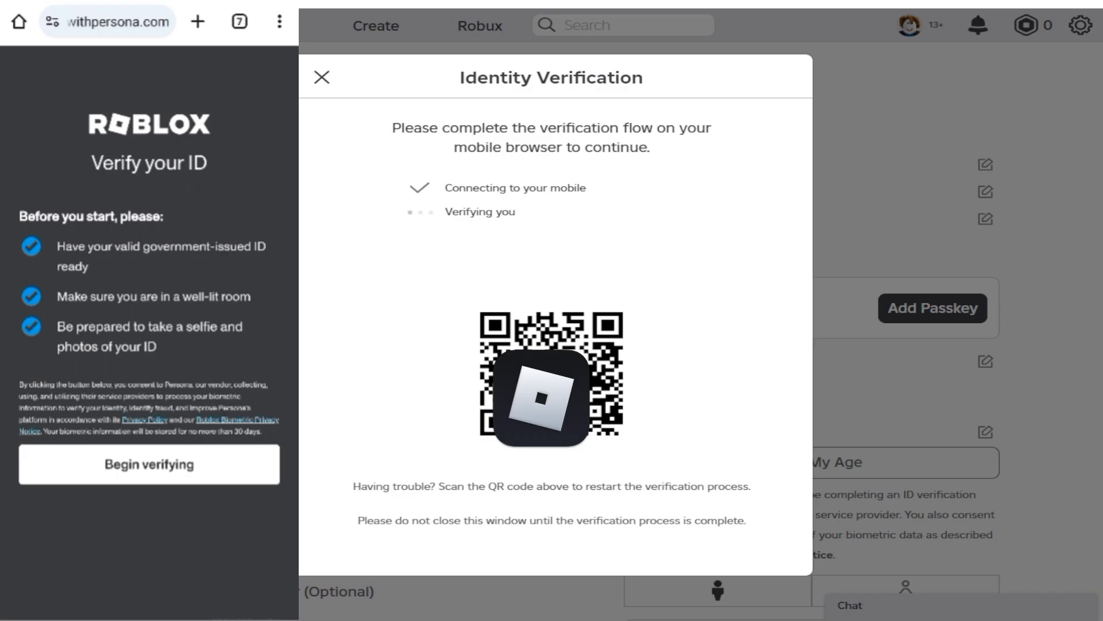
Begin Persona ID verification with Egypt as issuing country and National ID as the document
{"action": "left_click", "coordinate": [149, 463]}
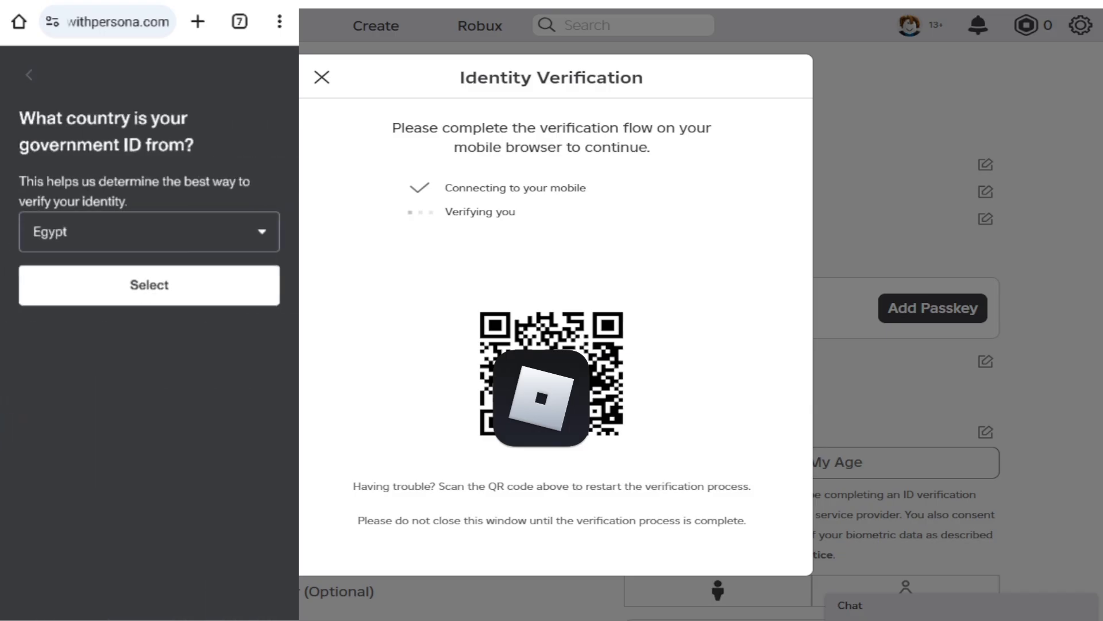
{"action": "left_click", "coordinate": [150, 285]}
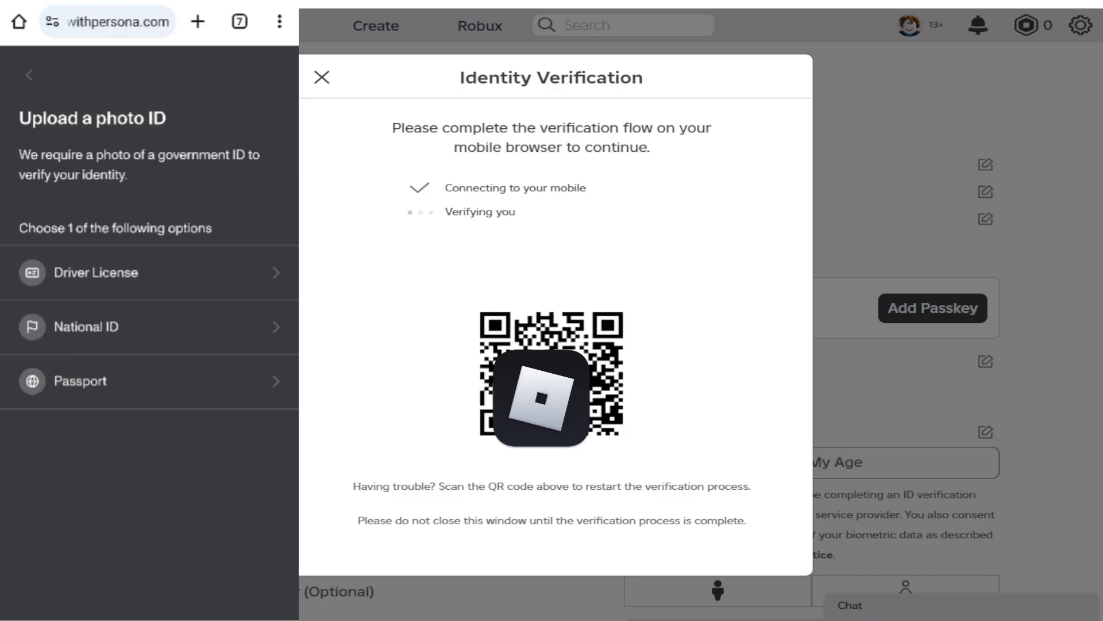
{"action": "left_click", "coordinate": [86, 326]}
{"action": "left_click", "coordinate": [148, 391]}
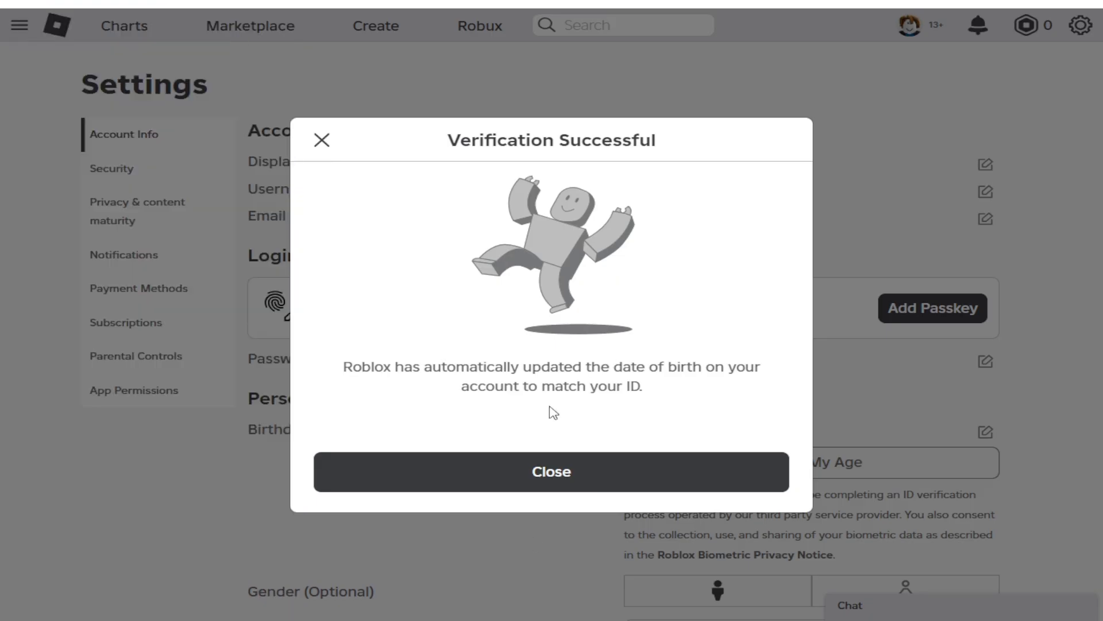
Dismiss the success message and enable 'Use microphone to chat with voice' in Privacy
{"action": "left_click", "coordinate": [576, 478]}
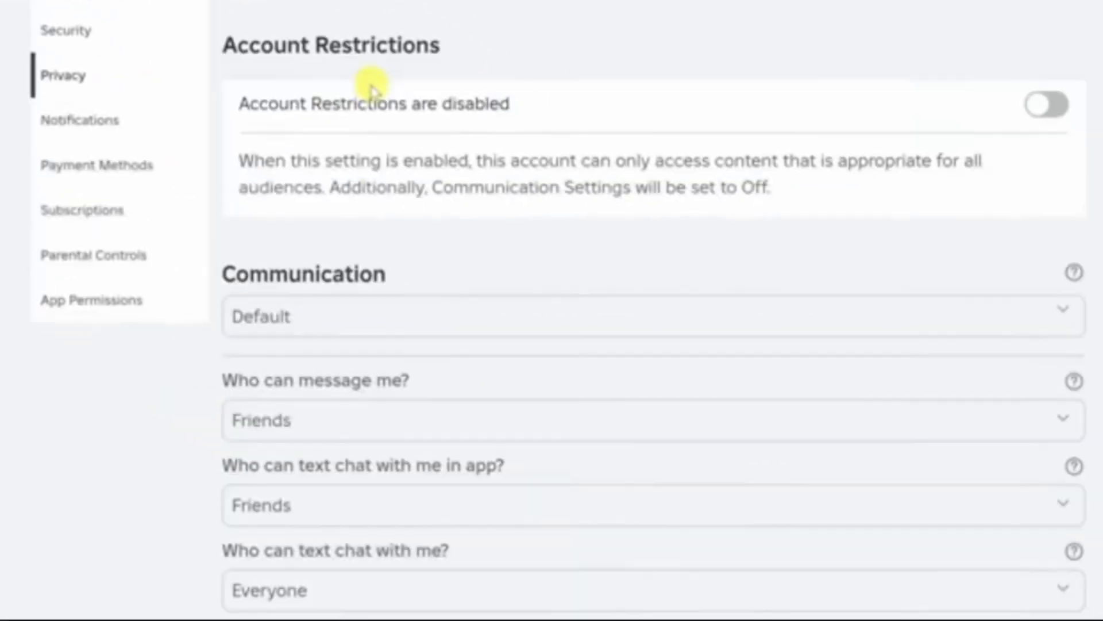
{"action": "scroll", "coordinate": [370, 87], "scroll_direction": "down", "scroll_amount": 8}
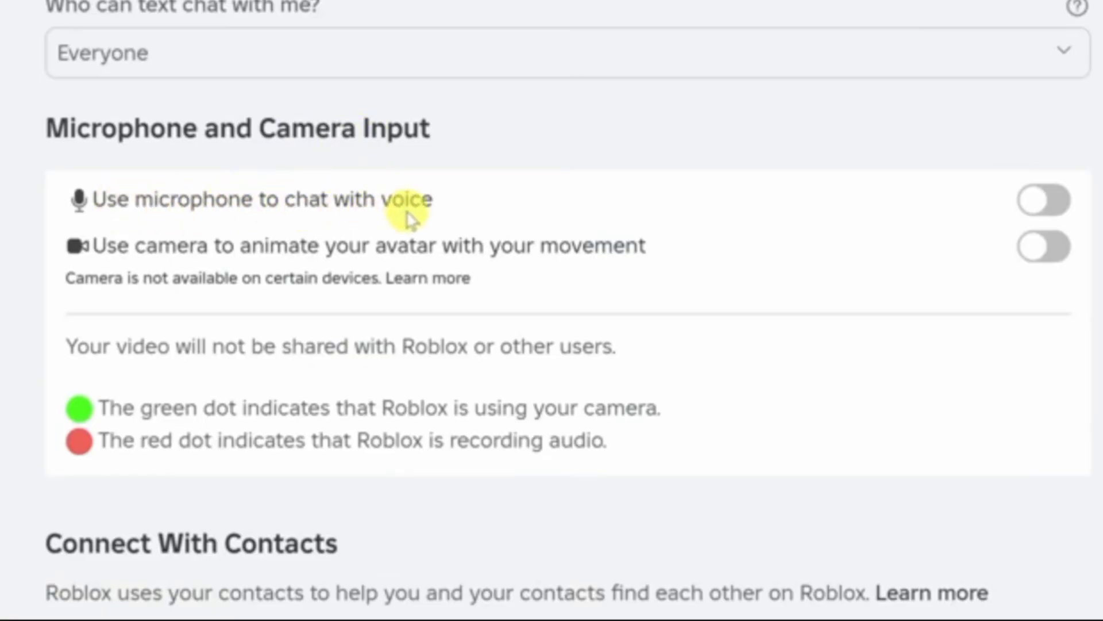
{"action": "left_click", "coordinate": [1042, 201]}
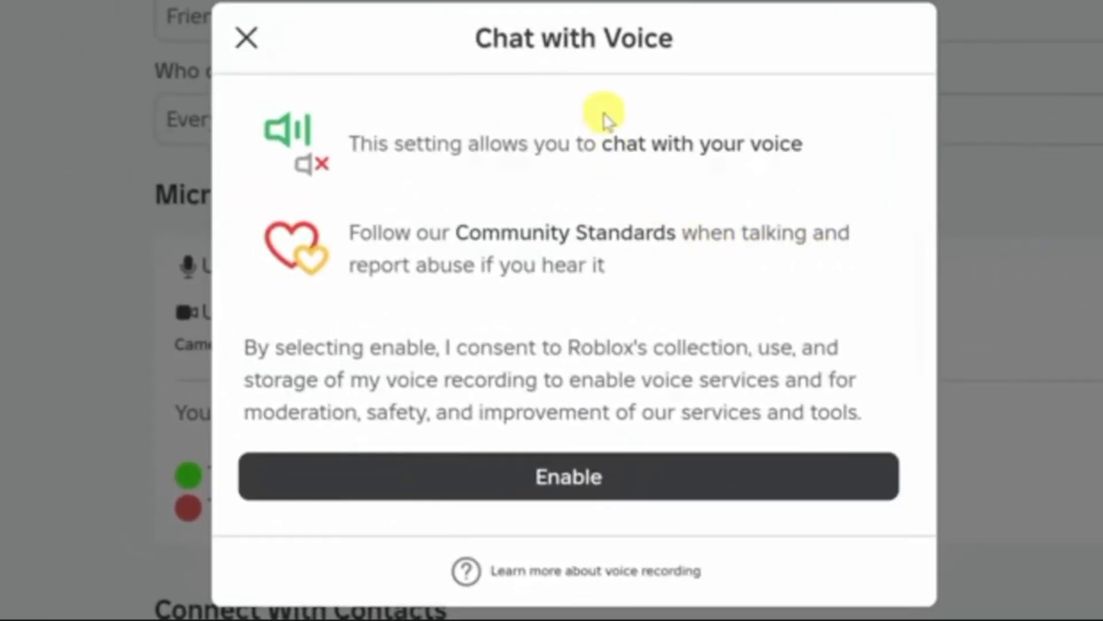
{"action": "left_click", "coordinate": [600, 485]}
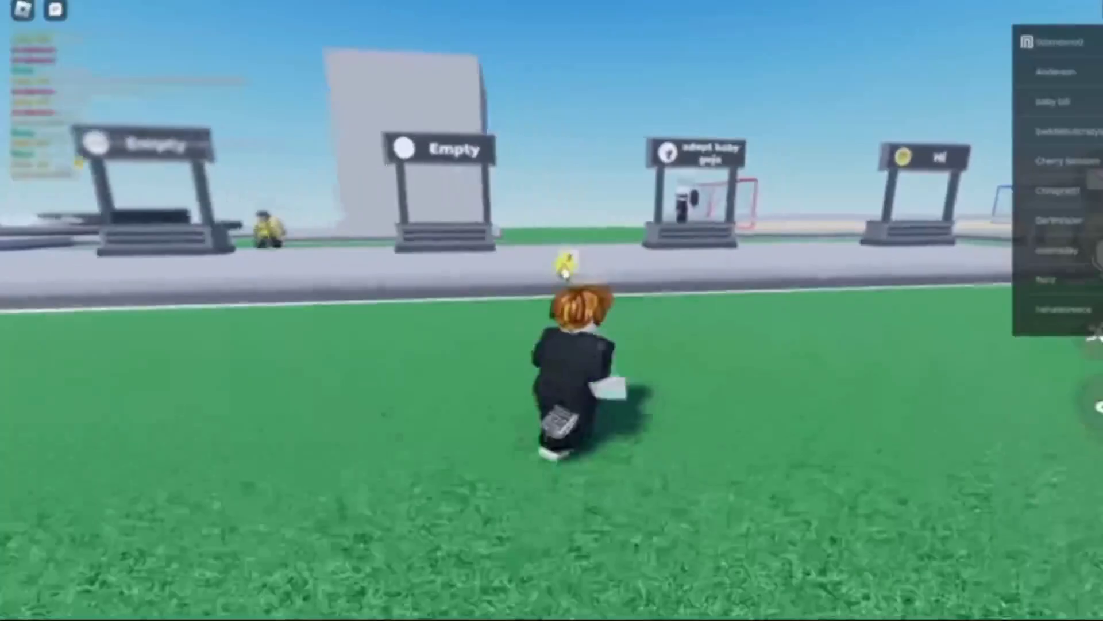
Walk the avatar past the booths and across the field toward the brick wall
{"action": "key", "text": "w"}
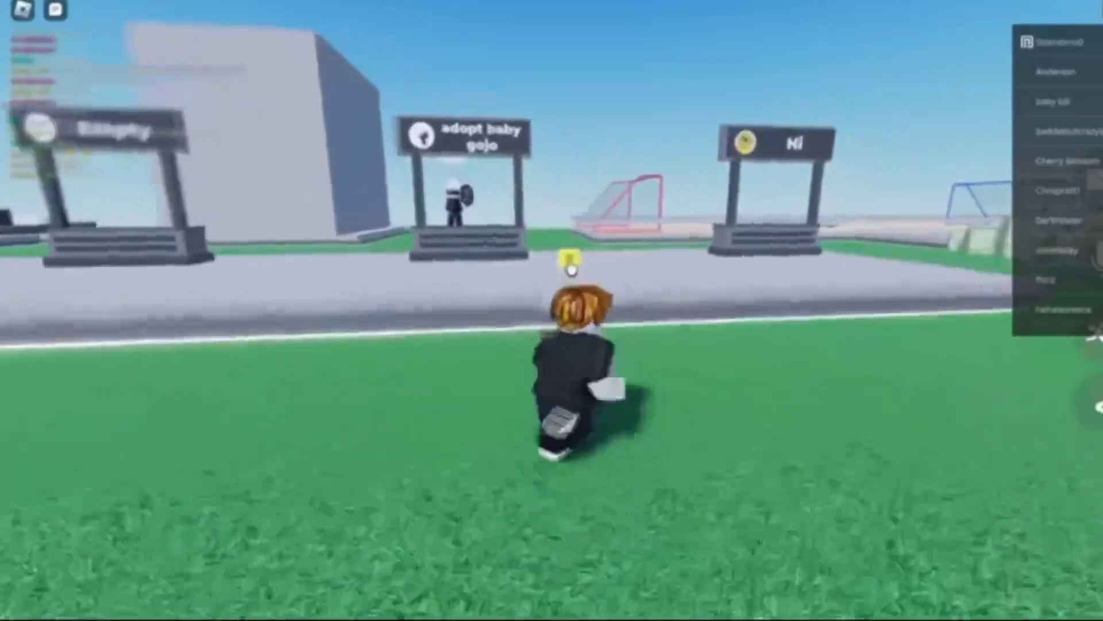
{"action": "key", "text": "w"}
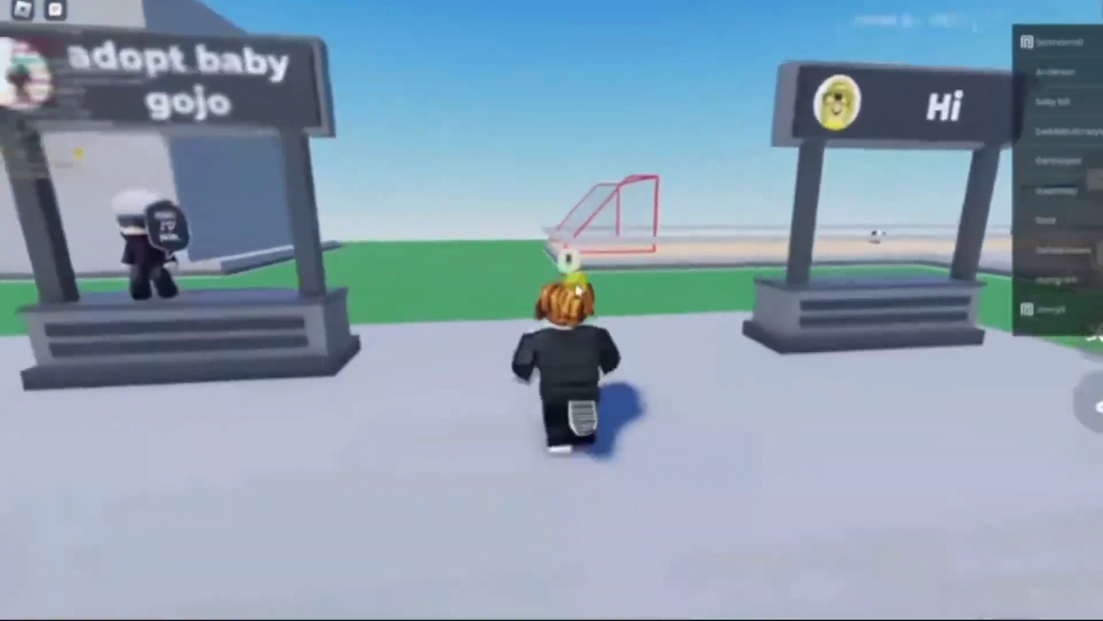
{"action": "key", "text": "w"}
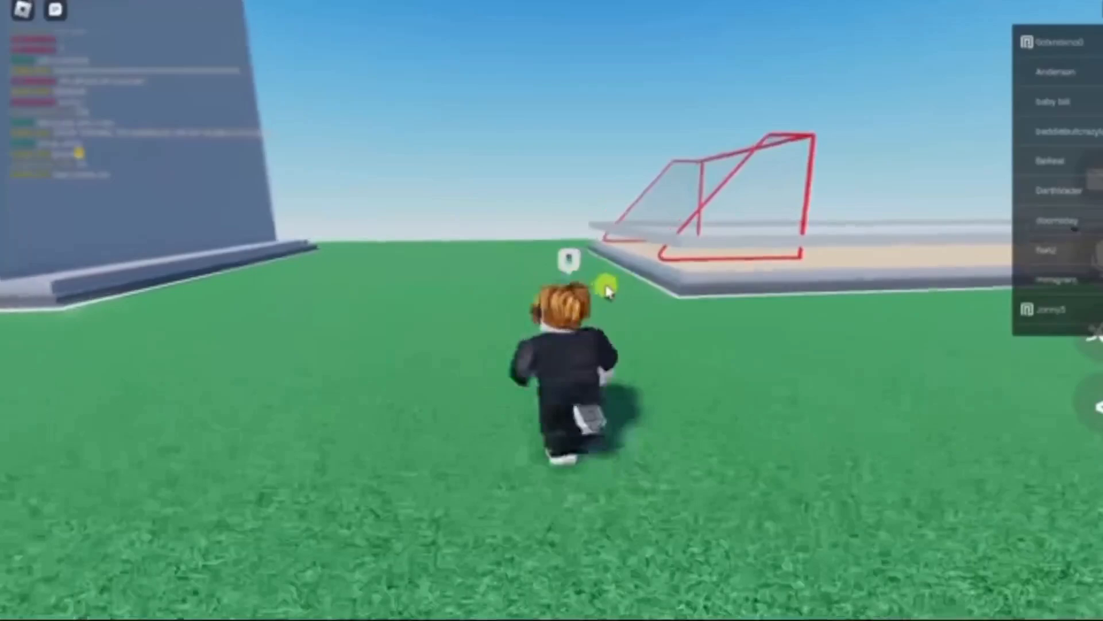
{"action": "key", "text": "w"}
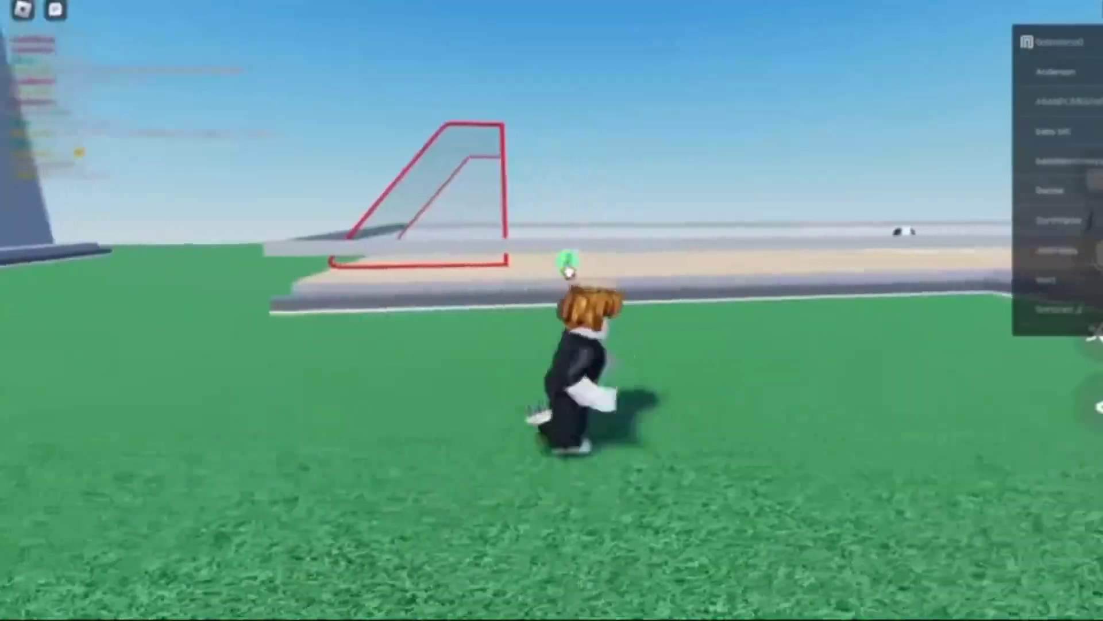
{"action": "key", "text": "w"}
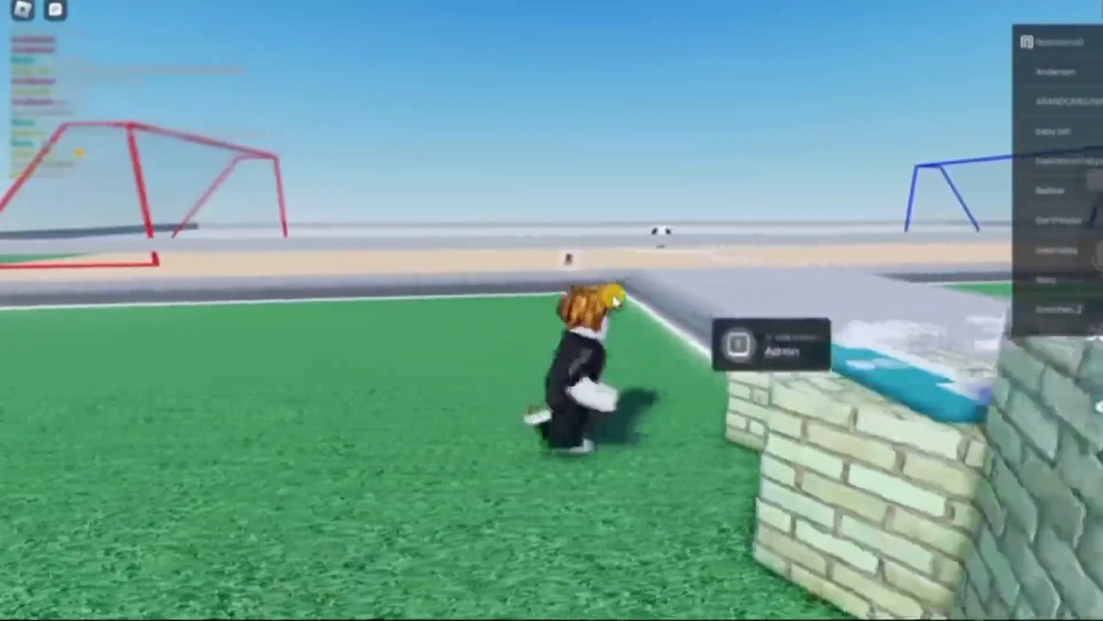
{"action": "key", "text": "w"}
Open the in-game menu and browse the People list of players
{"action": "mouse_move", "coordinate": [227, 121]}
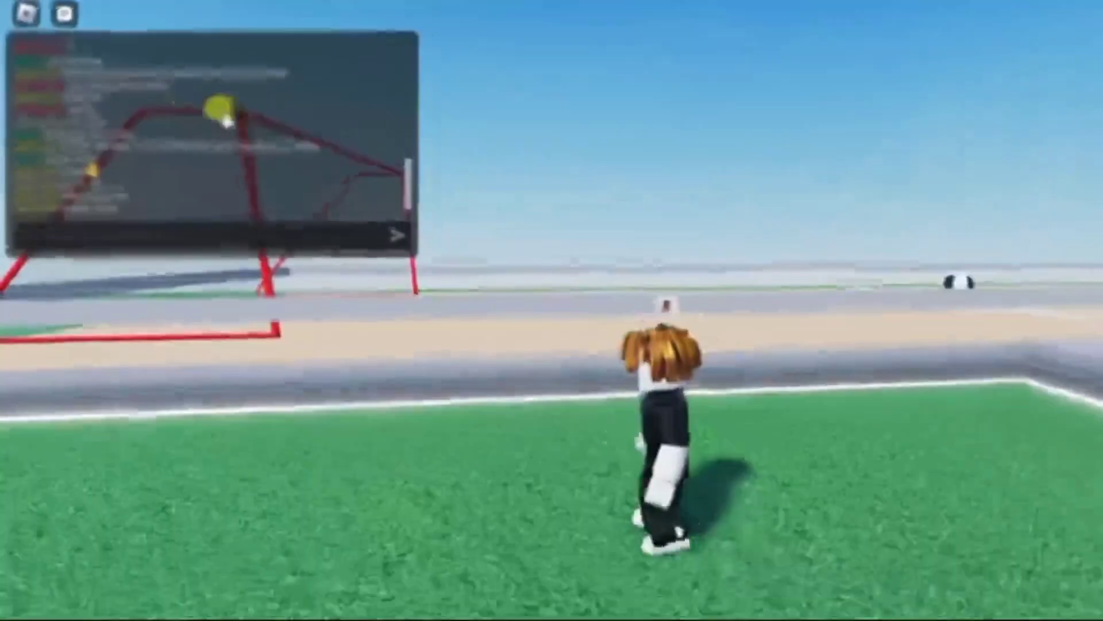
{"action": "left_click", "coordinate": [28, 15]}
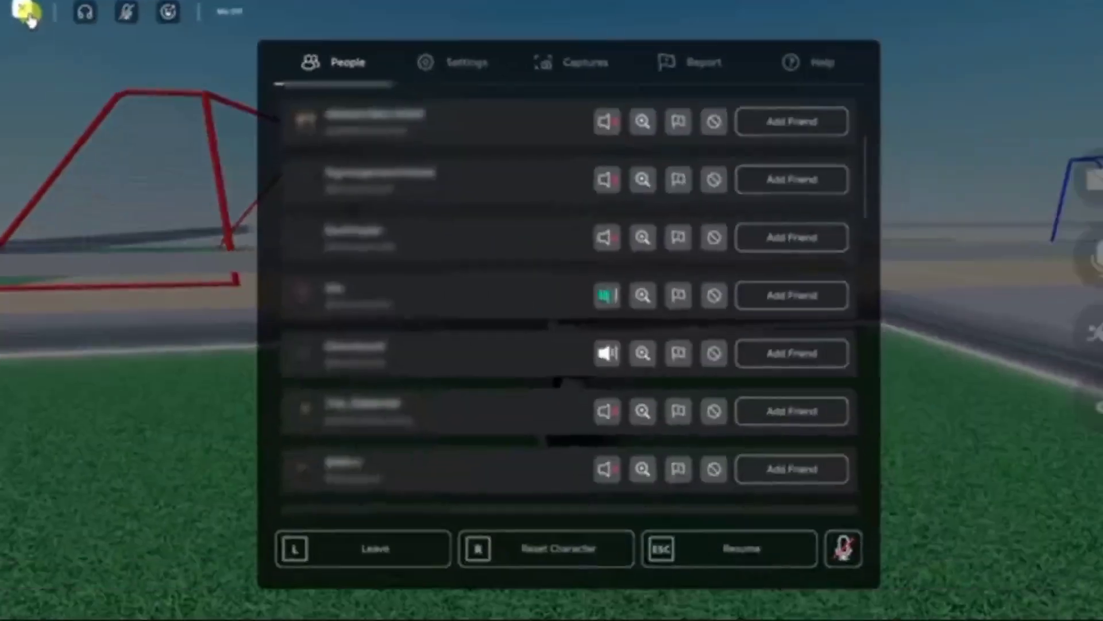
{"action": "scroll", "coordinate": [529, 142], "scroll_direction": "down", "scroll_amount": 6}
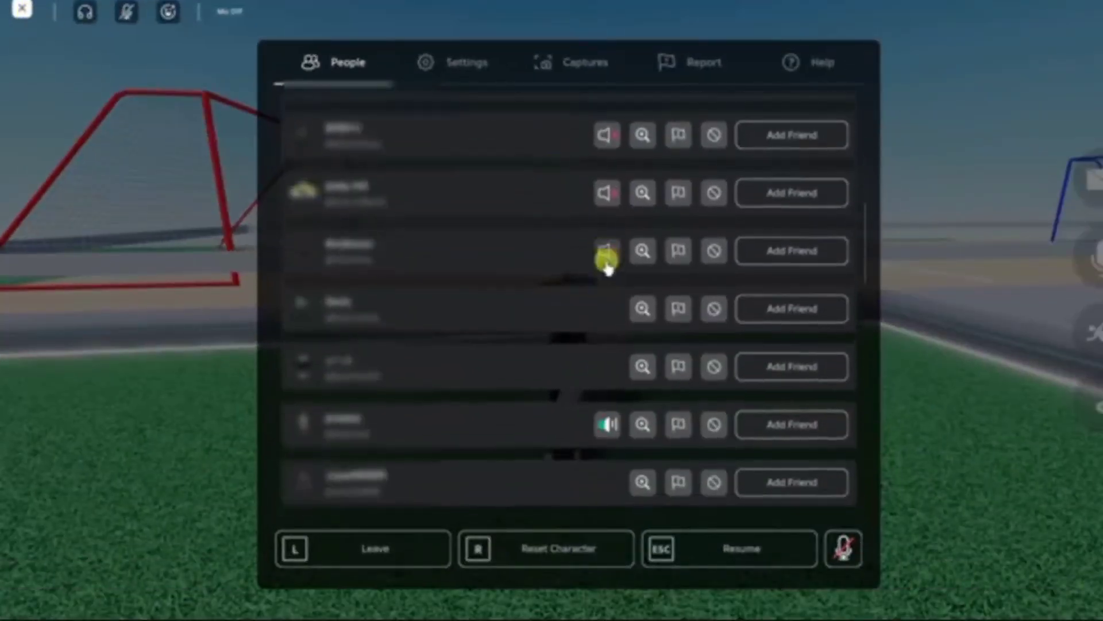
{"action": "scroll", "coordinate": [607, 265], "scroll_direction": "down", "scroll_amount": 3}
{"action": "scroll", "coordinate": [615, 349], "scroll_direction": "up", "scroll_amount": 10}
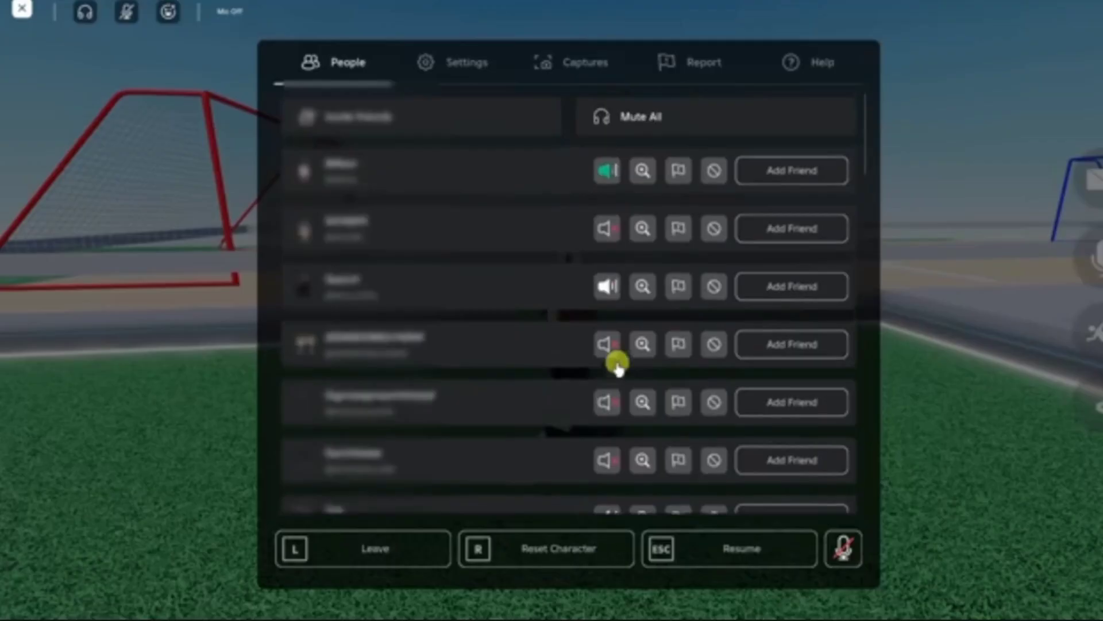
Toggle the first player's voice audio, then scroll the in-game Settings to the Input Device
{"action": "left_click", "coordinate": [612, 181]}
{"action": "left_click", "coordinate": [465, 65]}
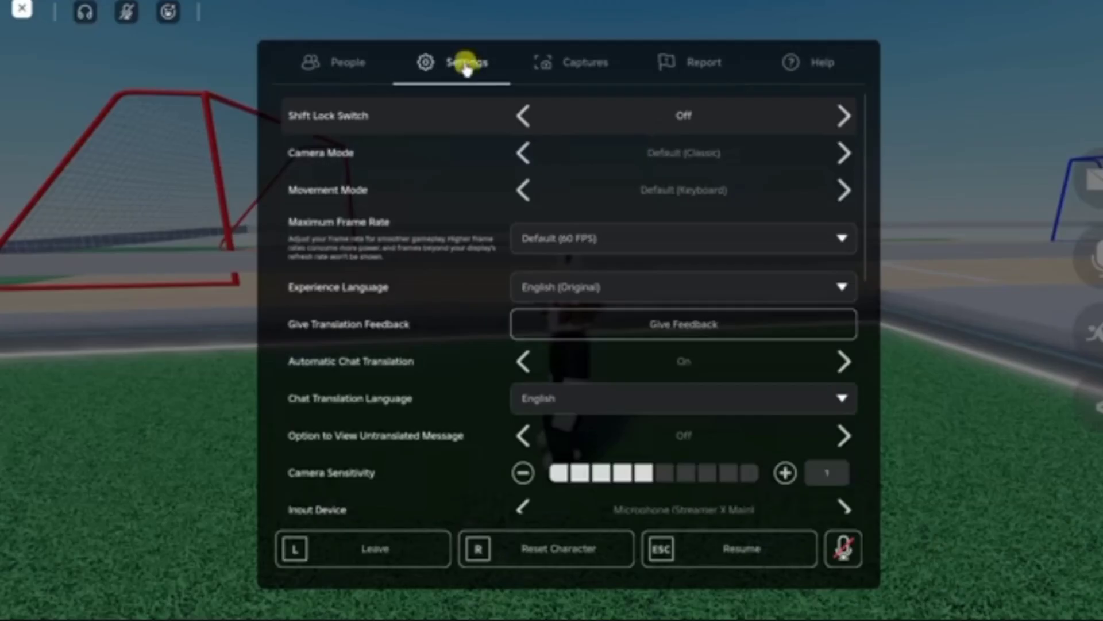
{"action": "scroll", "coordinate": [497, 192], "scroll_direction": "down", "scroll_amount": 3}
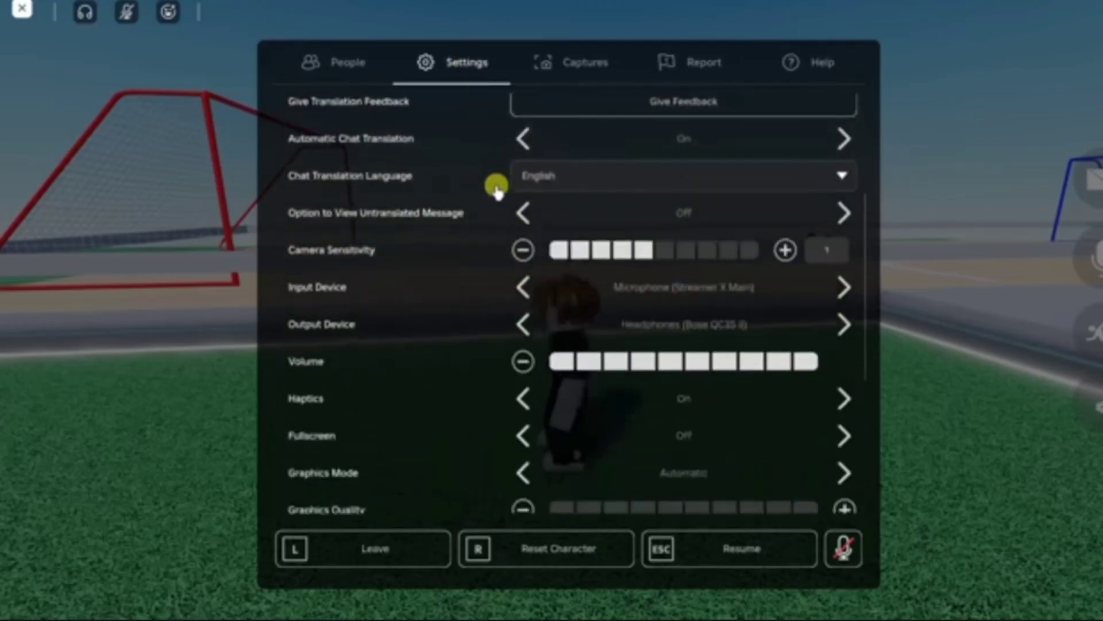
{"action": "scroll", "coordinate": [497, 190], "scroll_direction": "down", "scroll_amount": 3}
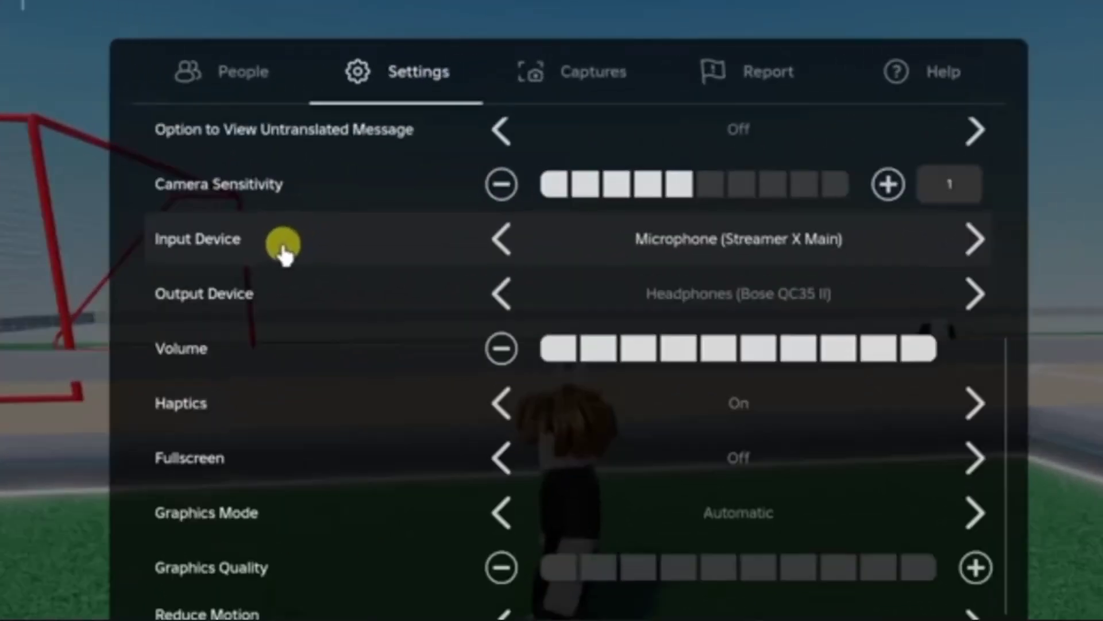